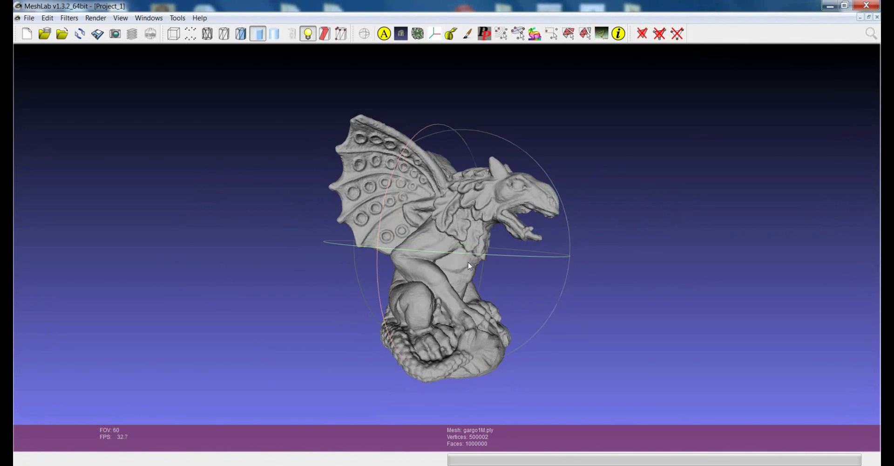
Step: Orbit and zoom the grey gargoyle to view it from several angles, then open the Filters menu
drag(468, 252, 454, 256)
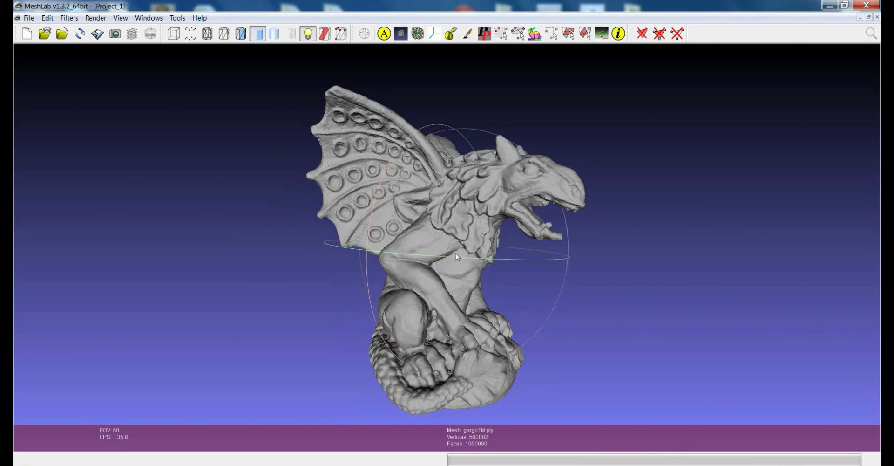
shift+scroll(455, 253, down, 3)
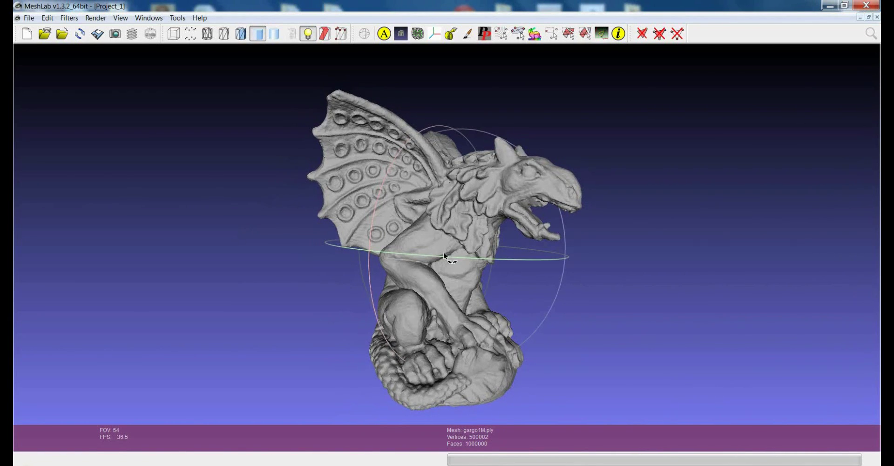
mouse_move(455, 253)
mouse_down()
mouse_move(394, 246)
mouse_move(443, 250)
mouse_move(434, 258)
mouse_move(460, 254)
mouse_move(449, 258)
mouse_move(438, 242)
mouse_move(441, 258)
mouse_move(462, 273)
mouse_move(448, 268)
mouse_move(453, 275)
mouse_up()
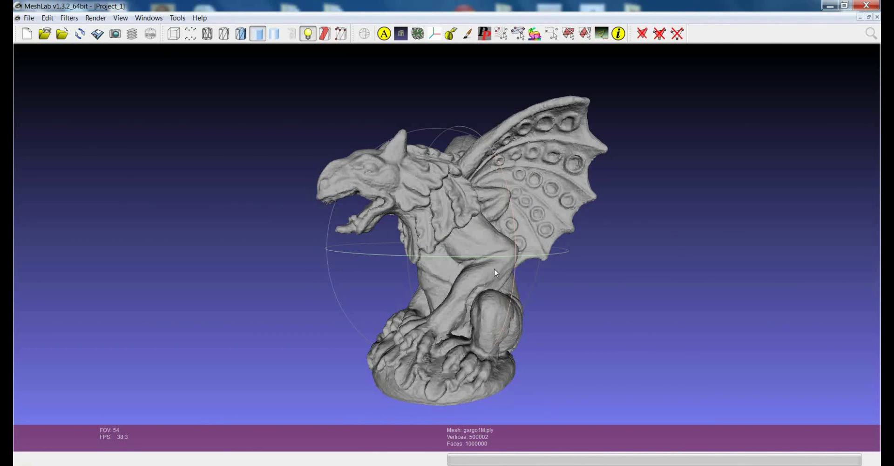
drag(496, 264, 500, 270)
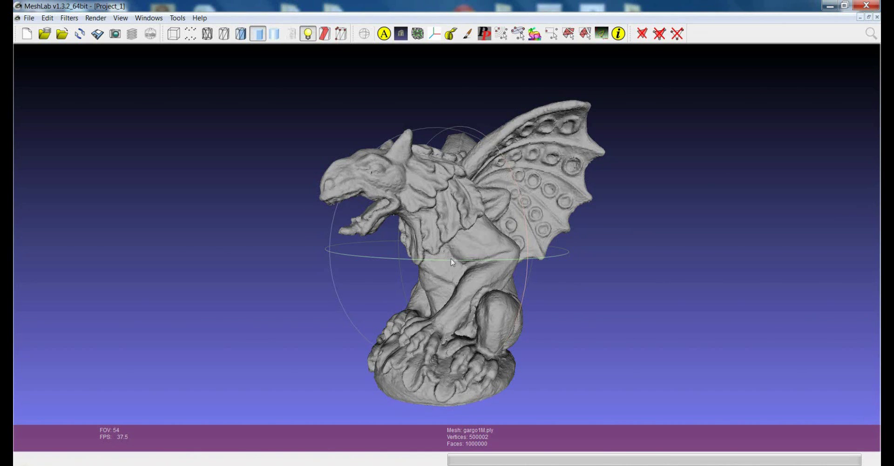
mouse_move(452, 259)
mouse_down()
mouse_move(458, 270)
mouse_move(486, 270)
mouse_move(464, 276)
mouse_move(527, 284)
mouse_up()
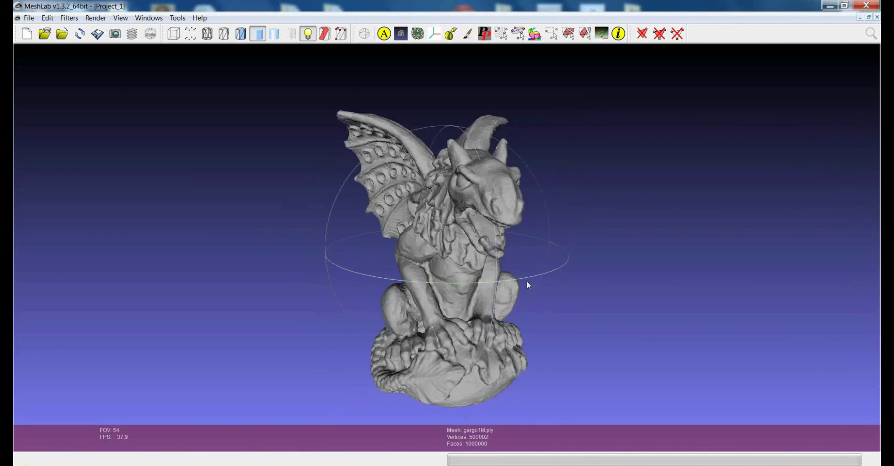
click(69, 18)
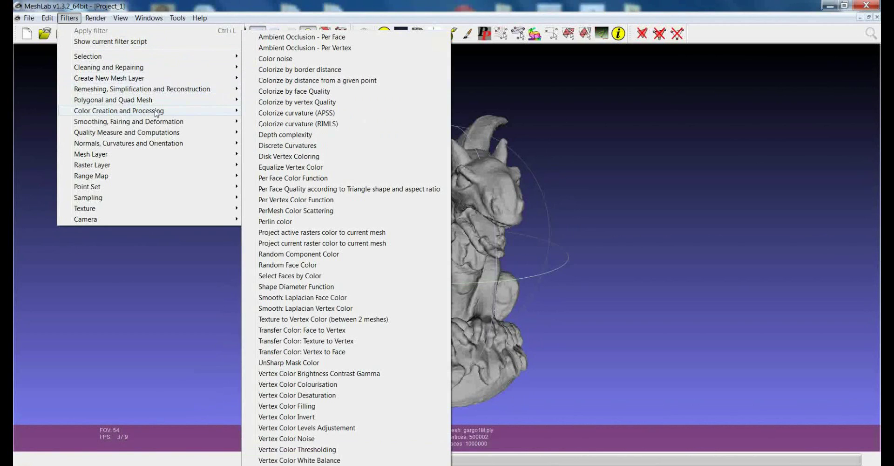
mouse_move(119, 110)
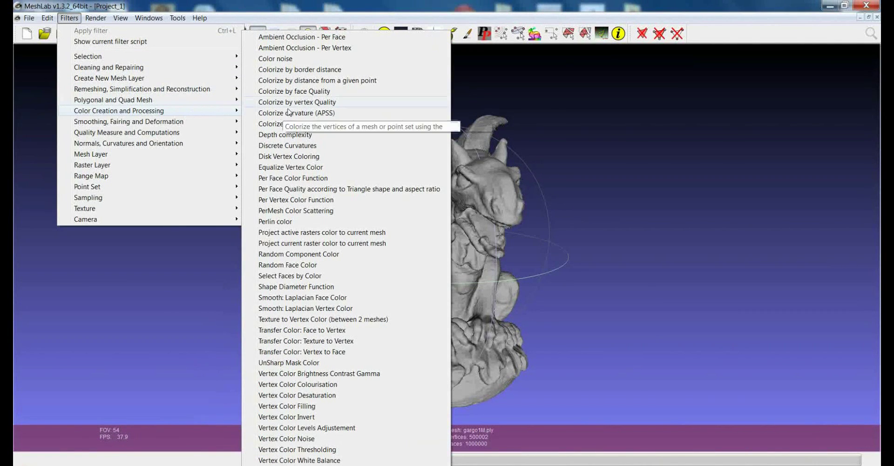
Step: Open the Ambient Occlusion - Per Vertex filter from Color Creation and Processing
click(299, 48)
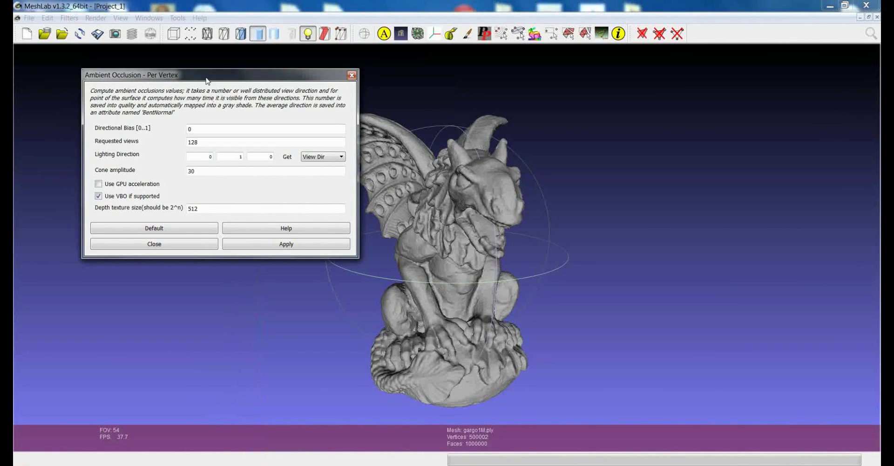
Step: Apply per-vertex ambient occlusion with Use GPU acceleration checked, then close the dialog
drag(197, 78, 172, 77)
click(75, 182)
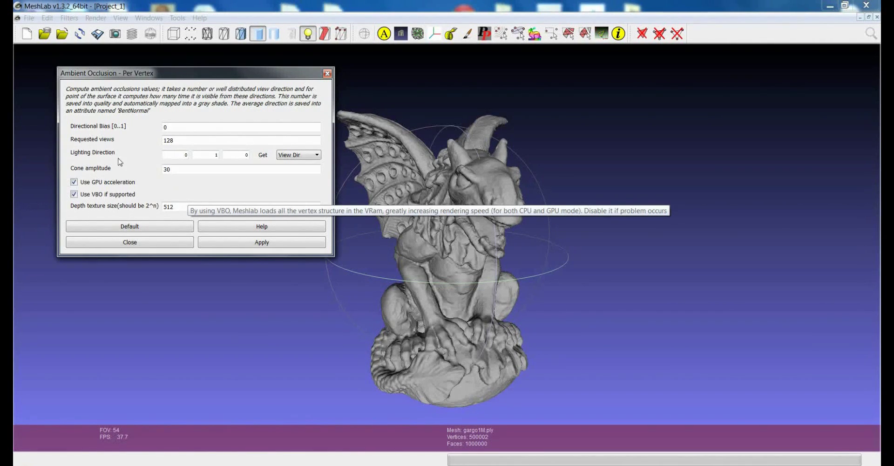
click(239, 228)
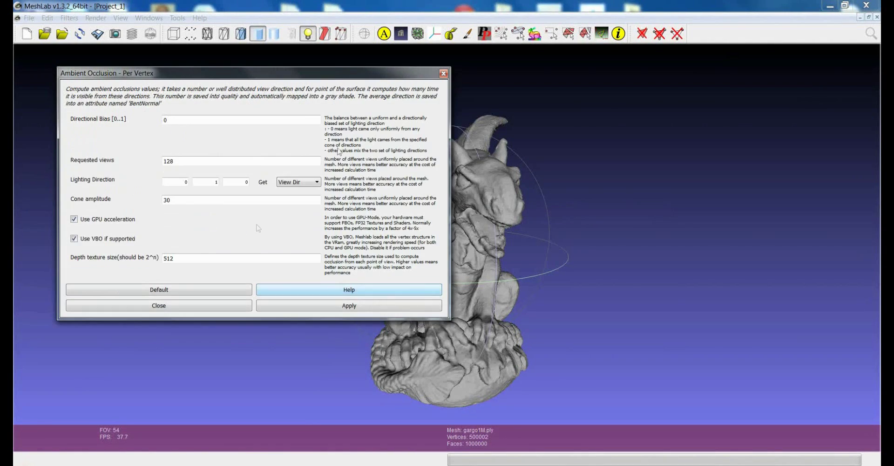
click(303, 290)
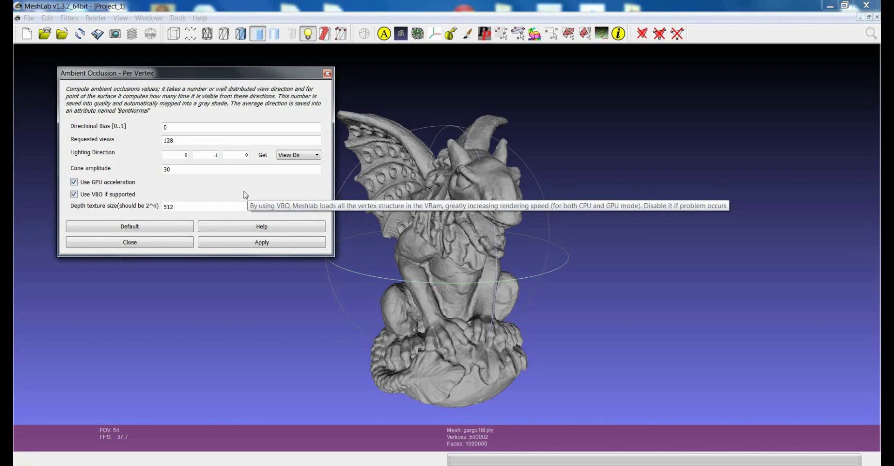
click(252, 241)
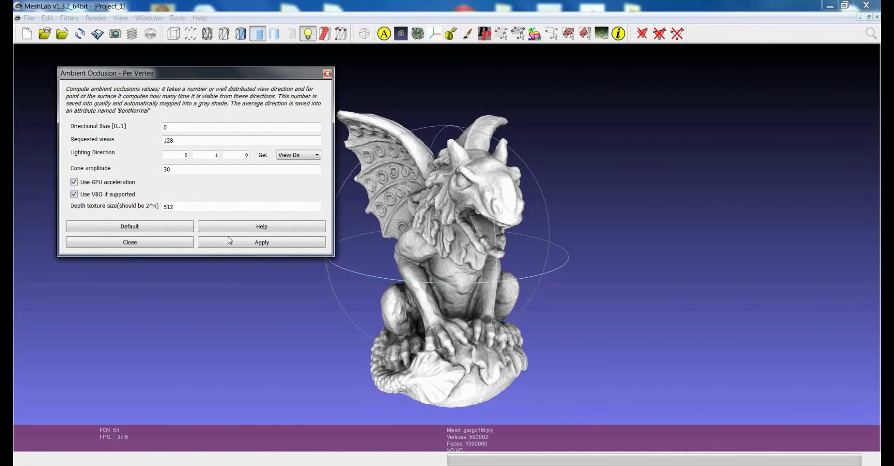
click(152, 243)
Step: Orbit and zoom around the occlusion-shaded gargoyle, then reopen the Filters menu
drag(468, 279, 521, 228)
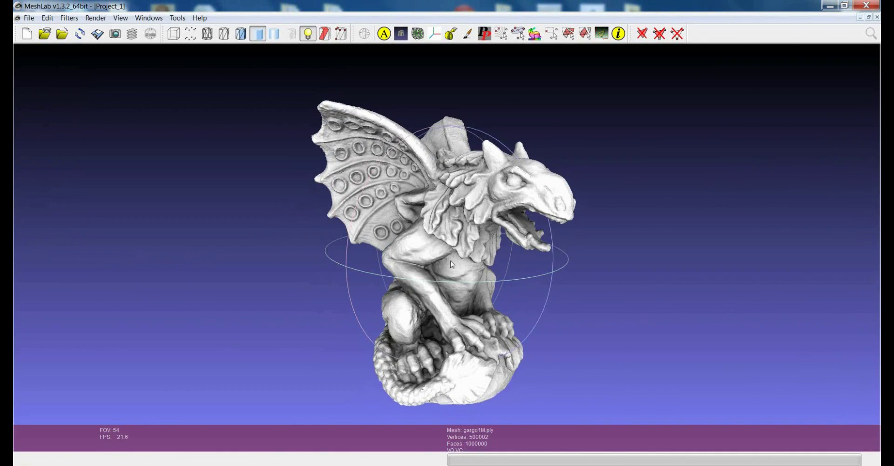
scroll(507, 221, up, 2)
scroll(496, 213, up, 2)
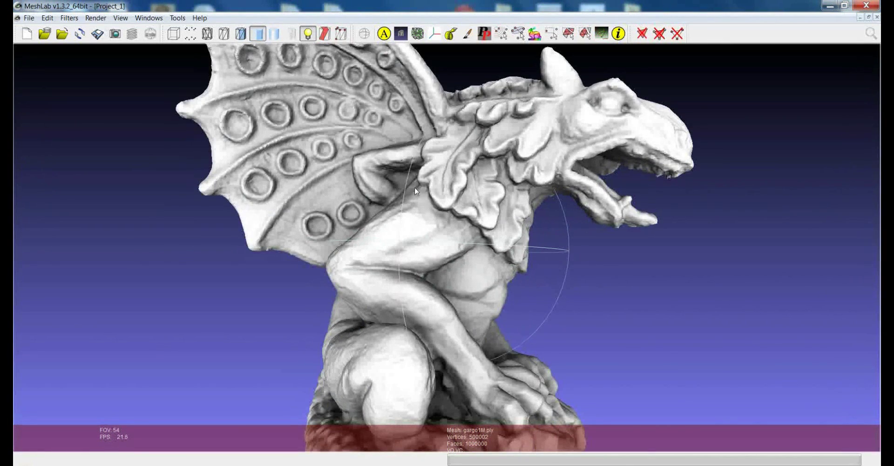
scroll(415, 186, up, 1)
scroll(444, 200, up, 1)
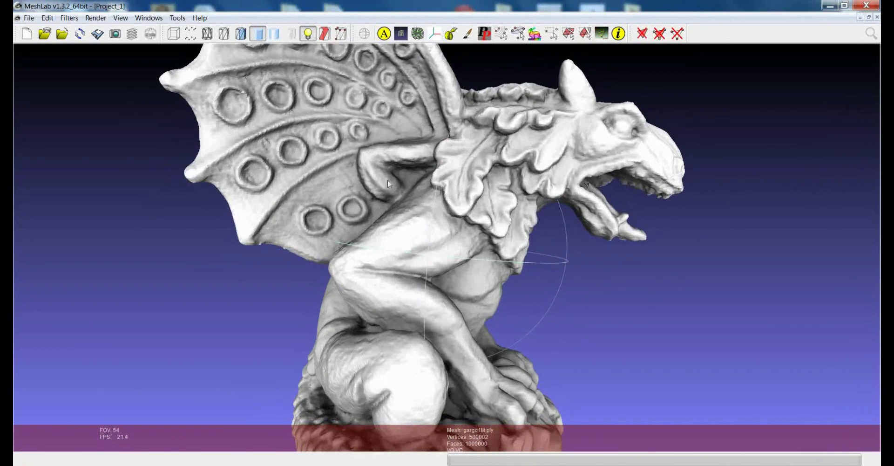
drag(398, 165, 398, 357)
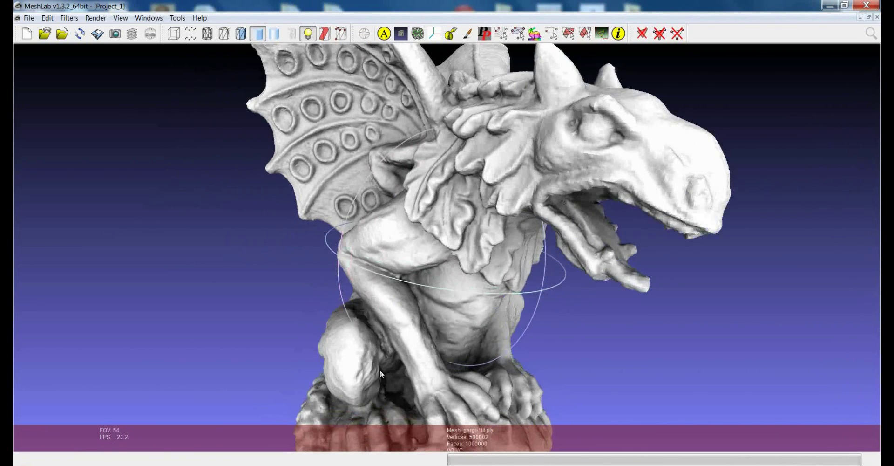
scroll(454, 328, down, 2)
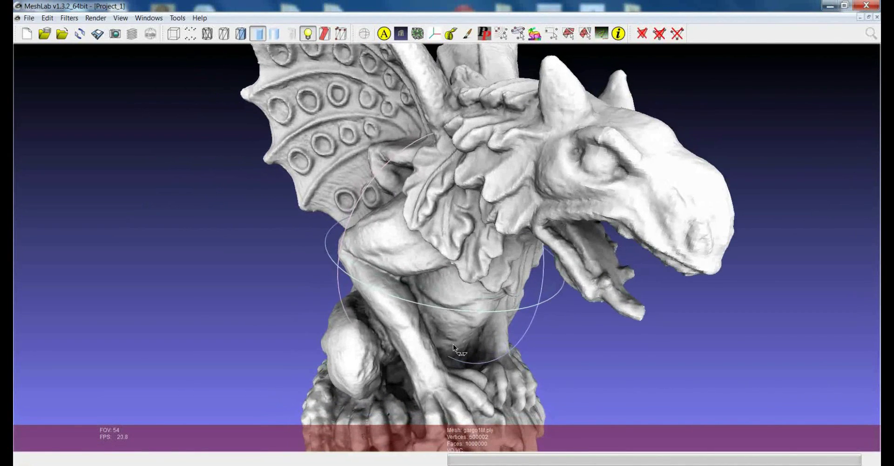
scroll(454, 343, down, 3)
drag(463, 331, 418, 227)
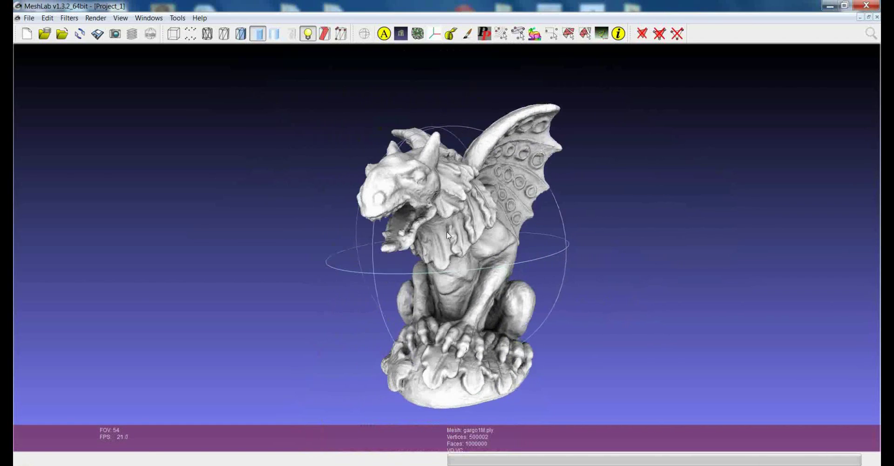
mouse_move(494, 231)
mouse_down()
mouse_move(496, 261)
mouse_move(456, 233)
mouse_up()
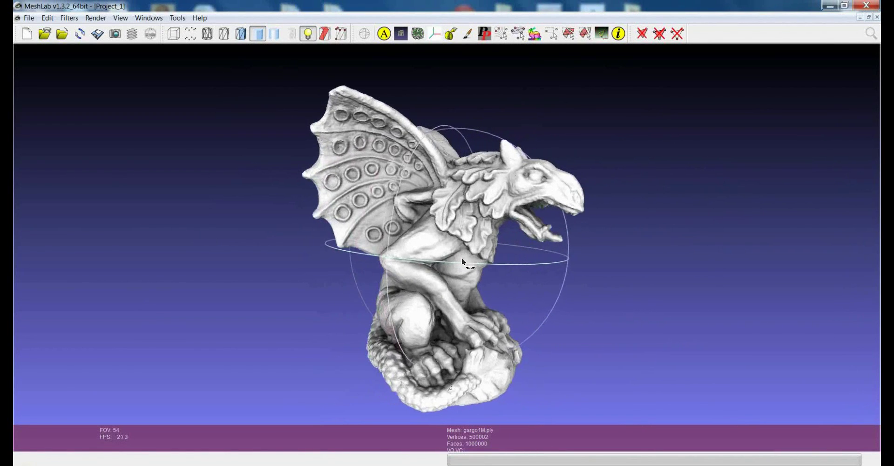
mouse_move(449, 257)
mouse_down()
mouse_move(463, 278)
mouse_move(478, 269)
mouse_move(456, 246)
mouse_move(379, 273)
mouse_move(363, 260)
mouse_move(415, 309)
mouse_move(483, 256)
mouse_move(513, 287)
mouse_move(530, 275)
mouse_move(461, 261)
mouse_move(454, 251)
mouse_move(549, 258)
mouse_move(456, 262)
mouse_move(427, 274)
mouse_move(422, 289)
mouse_up()
click(70, 18)
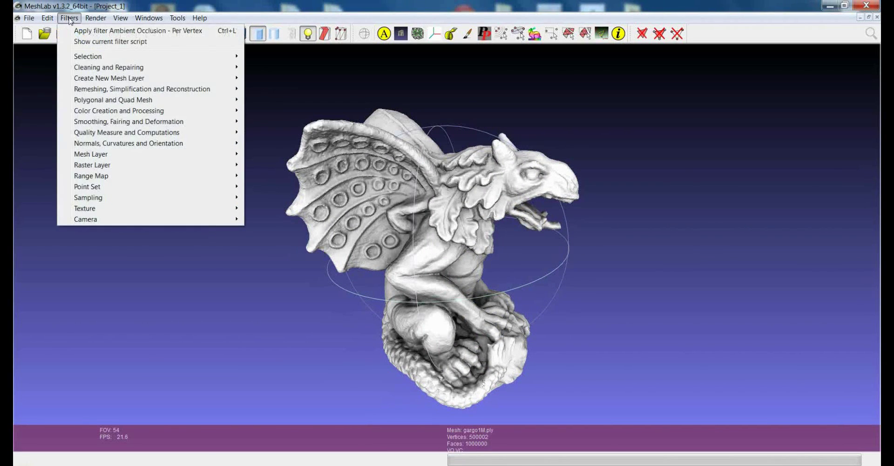
mouse_move(119, 111)
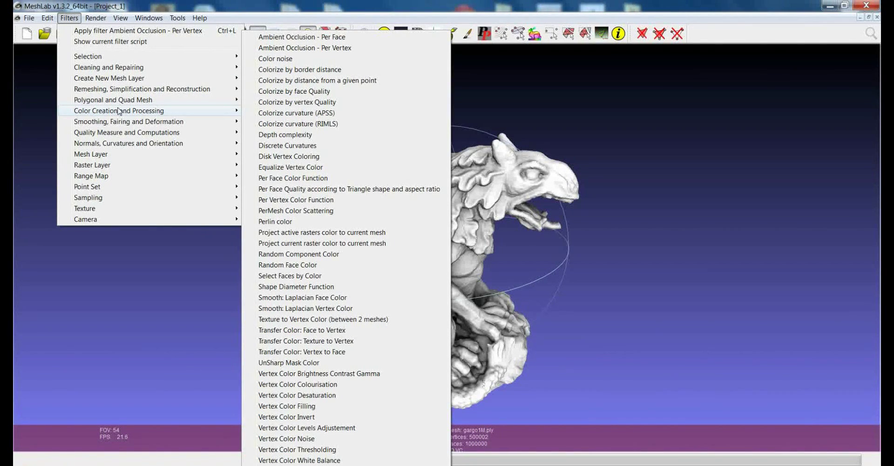
Step: Dismiss the menu, orbit the gargoyle, and open the Vertex Color Levels Adjustement filter
click(543, 222)
mouse_move(525, 253)
mouse_down()
mouse_move(558, 276)
mouse_move(515, 296)
mouse_move(508, 239)
mouse_move(477, 177)
mouse_up()
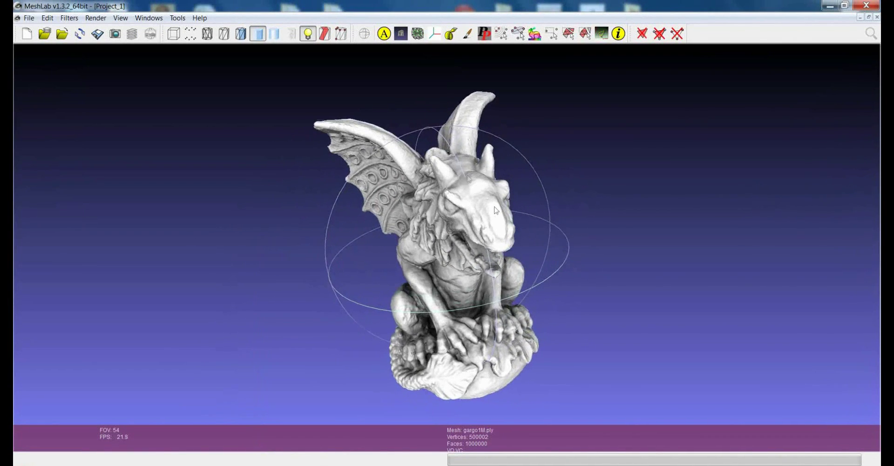
mouse_move(467, 205)
mouse_down()
mouse_move(505, 195)
mouse_move(504, 256)
mouse_move(498, 248)
mouse_up()
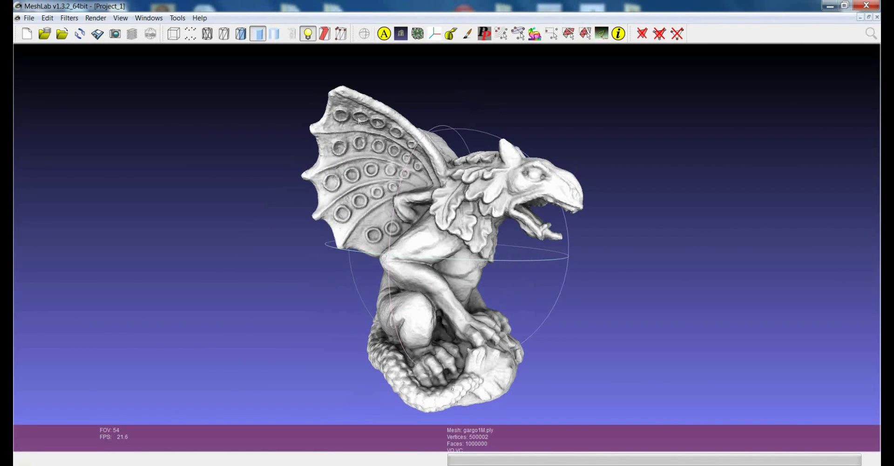
click(69, 18)
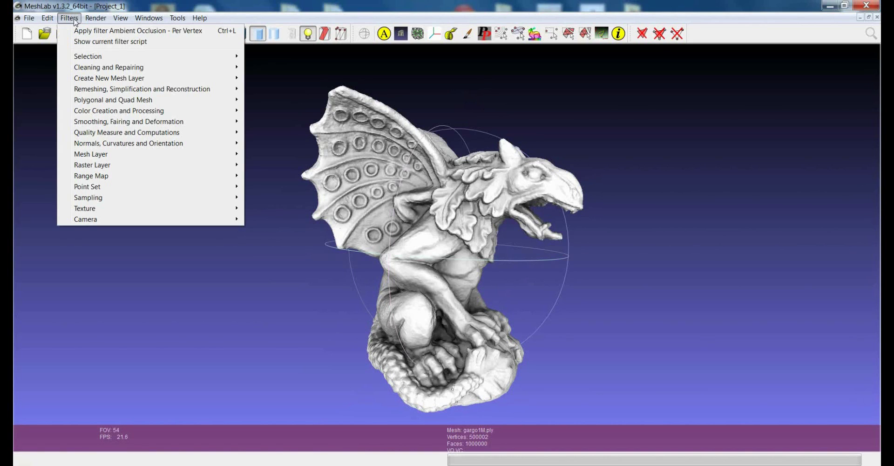
mouse_move(119, 110)
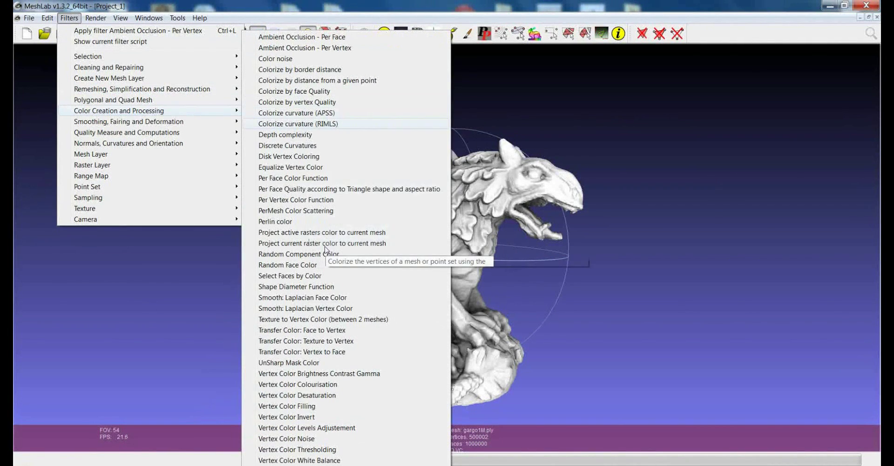
click(311, 428)
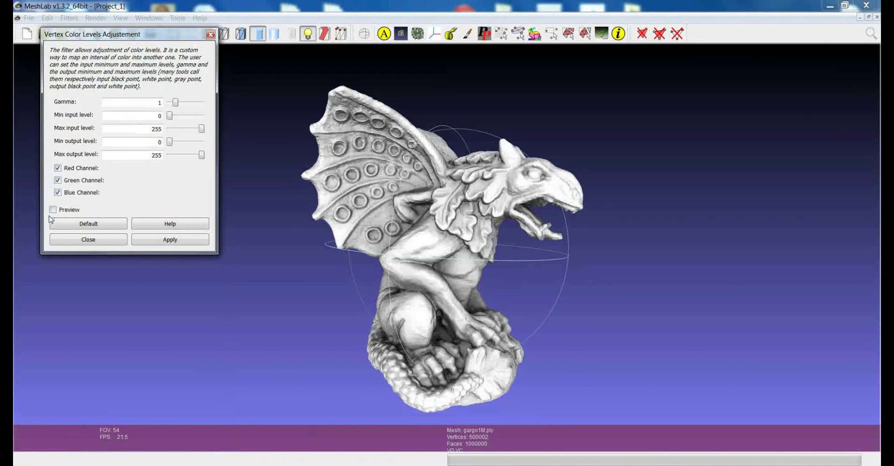
Step: With Preview on, set gamma 0.835, input 20.4–244.8, output 15.3–219.3, and orbit to check
click(53, 209)
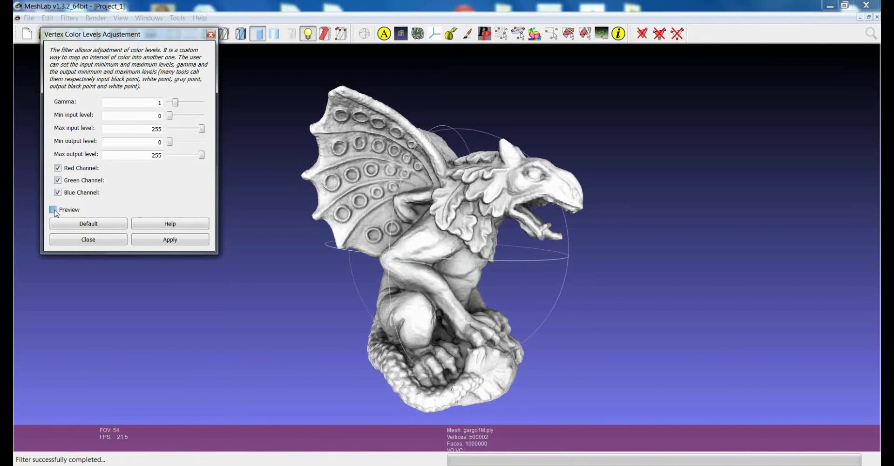
drag(177, 105, 175, 105)
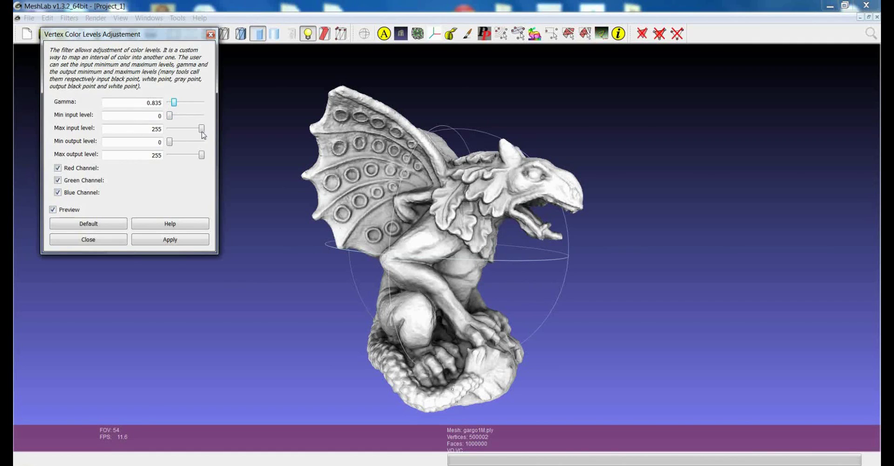
drag(203, 130, 171, 116)
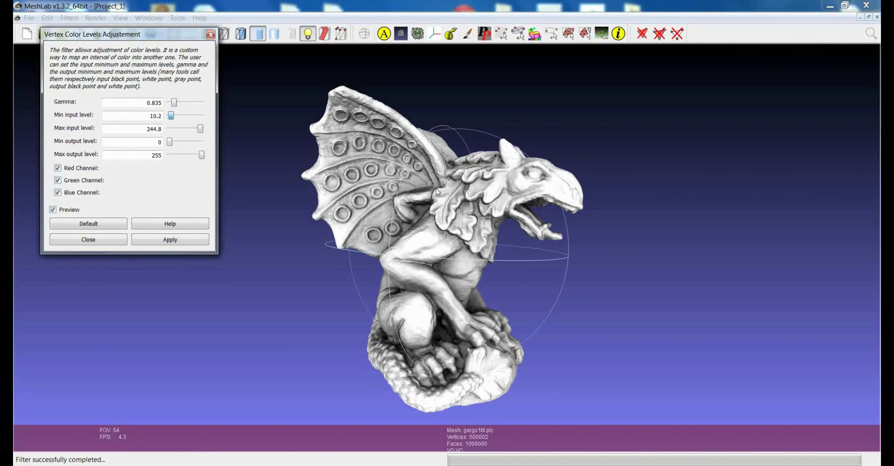
key(Right)
key(Right)
key(Right)
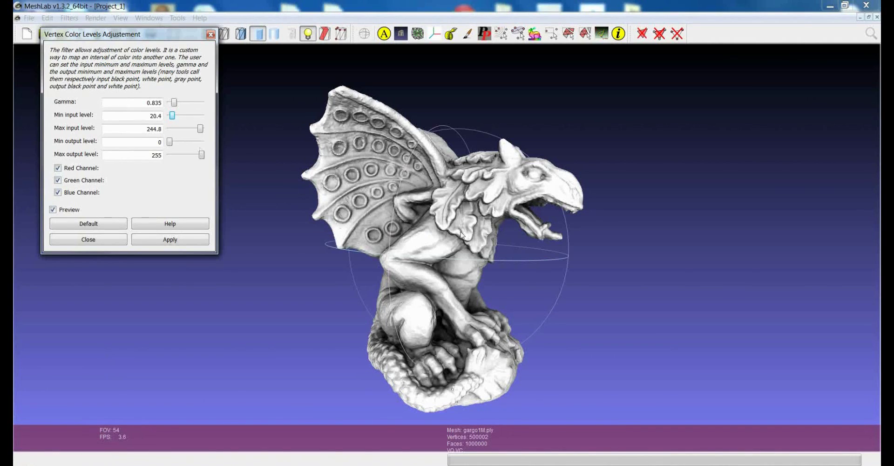
drag(170, 142, 200, 160)
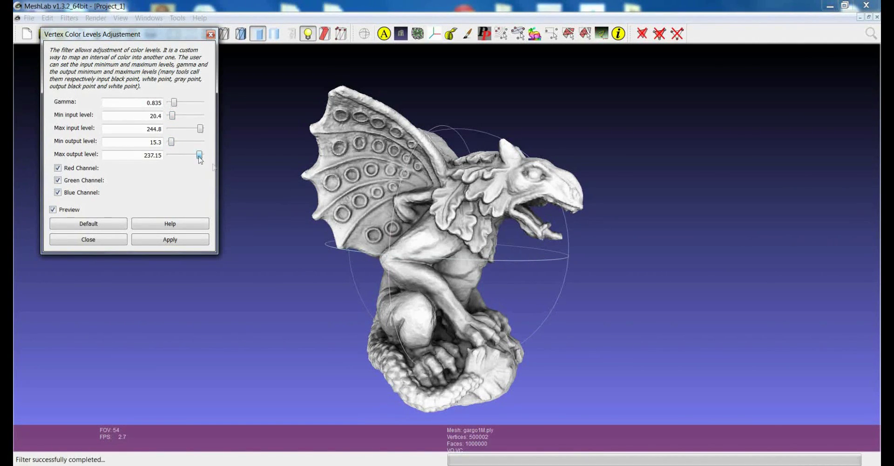
mouse_move(475, 289)
mouse_down()
mouse_move(440, 308)
mouse_move(445, 230)
mouse_move(532, 275)
mouse_move(494, 240)
mouse_up()
drag(200, 157, 199, 160)
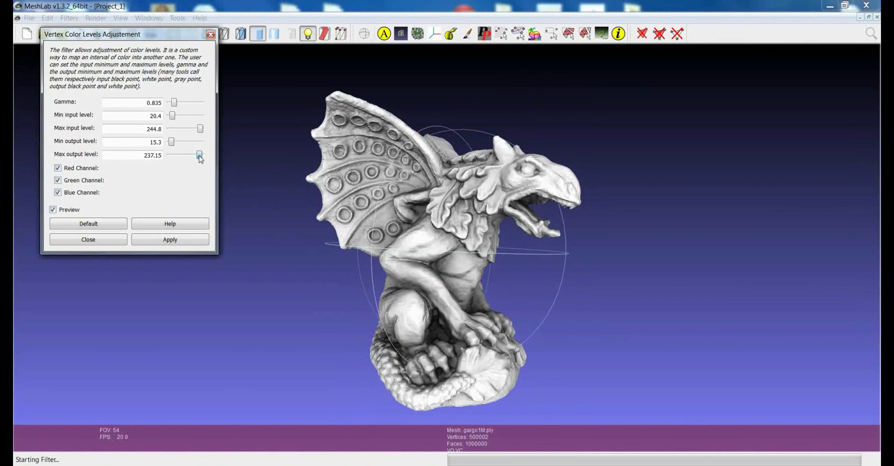
mouse_move(410, 233)
mouse_down()
mouse_move(468, 267)
mouse_move(436, 246)
mouse_move(485, 253)
mouse_move(486, 297)
mouse_move(371, 276)
mouse_up()
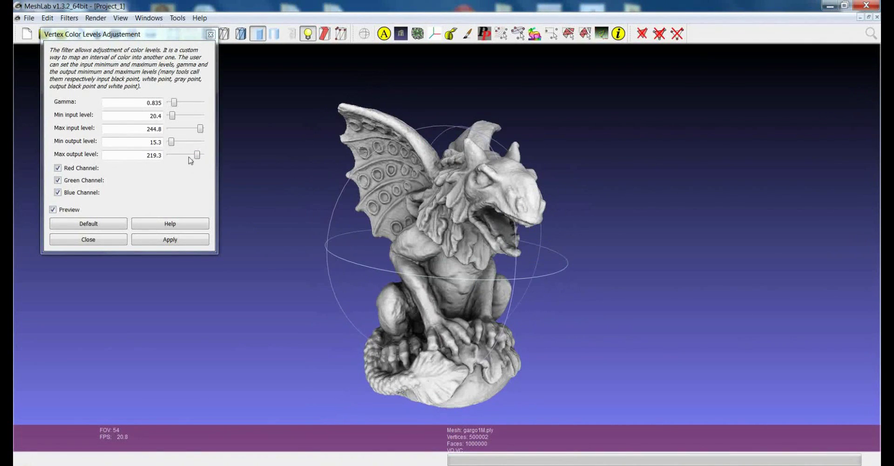
mouse_move(432, 268)
mouse_down()
mouse_move(376, 273)
mouse_move(434, 288)
mouse_move(401, 275)
mouse_move(426, 259)
mouse_move(434, 288)
mouse_move(468, 275)
mouse_move(463, 264)
mouse_move(465, 280)
mouse_move(438, 261)
mouse_move(442, 217)
mouse_move(439, 259)
mouse_up()
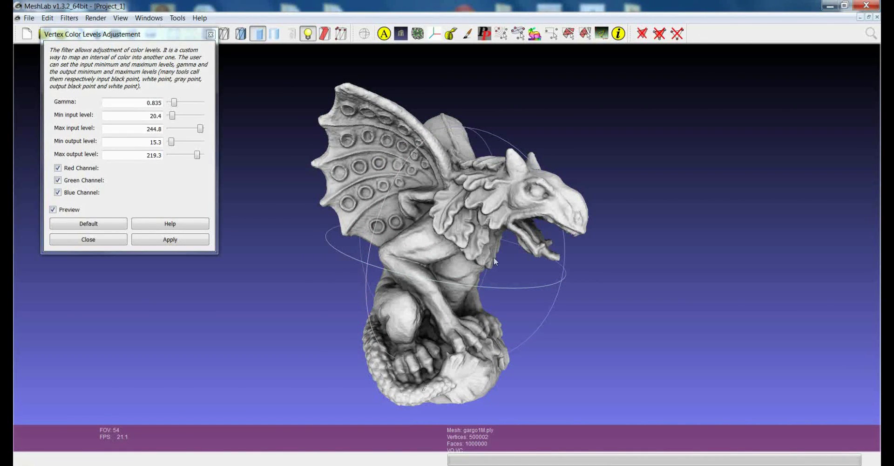
mouse_move(494, 256)
mouse_down()
mouse_move(377, 270)
mouse_move(418, 244)
mouse_move(461, 269)
mouse_move(398, 249)
mouse_move(370, 295)
mouse_move(360, 286)
mouse_up()
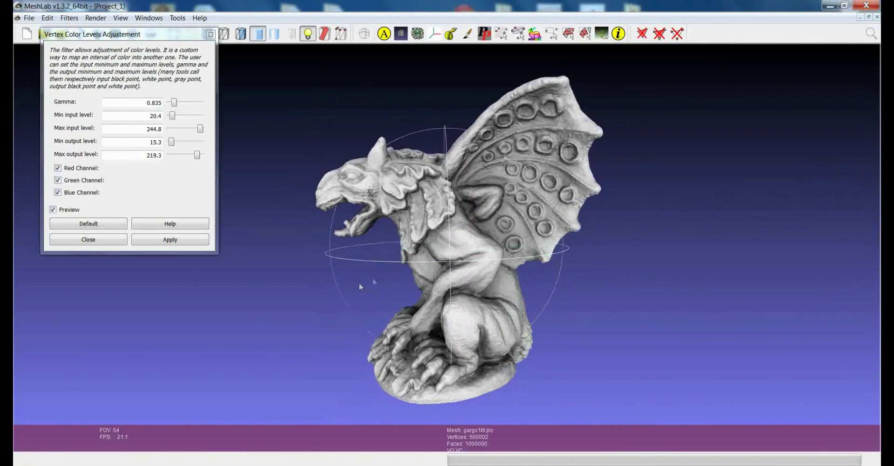
Step: Close the levels dialog and orbit the final shaded gargoyle to inspect its colouring
click(89, 239)
mouse_move(479, 294)
mouse_down()
mouse_move(509, 298)
mouse_move(505, 249)
mouse_move(479, 258)
mouse_move(552, 254)
mouse_move(494, 257)
mouse_move(465, 279)
mouse_move(452, 203)
mouse_move(458, 287)
mouse_move(440, 248)
mouse_up()
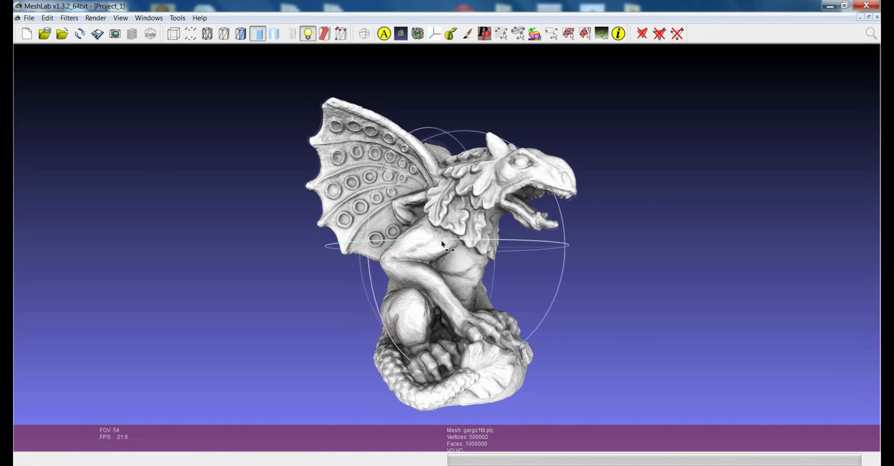
drag(440, 245, 466, 256)
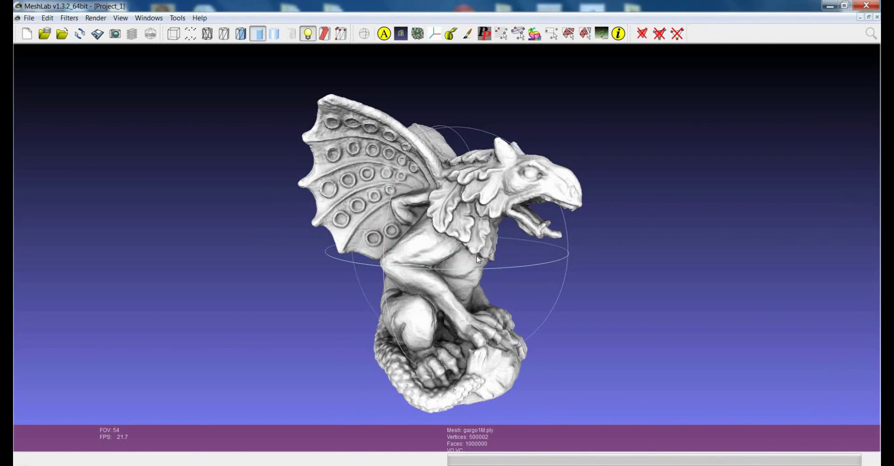
drag(475, 258, 447, 258)
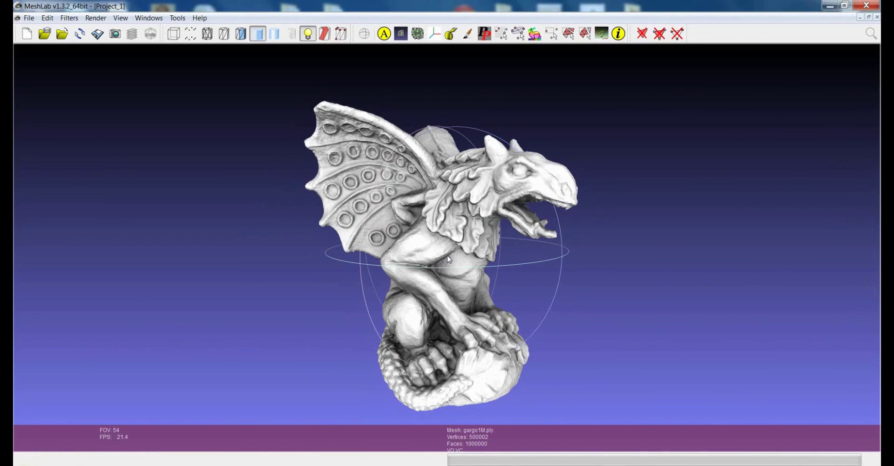
mouse_move(450, 260)
mouse_down()
mouse_move(435, 267)
mouse_move(519, 295)
mouse_move(421, 277)
mouse_move(446, 276)
mouse_move(429, 261)
mouse_move(442, 269)
mouse_move(514, 253)
mouse_move(504, 258)
mouse_move(514, 264)
mouse_move(446, 267)
mouse_up()
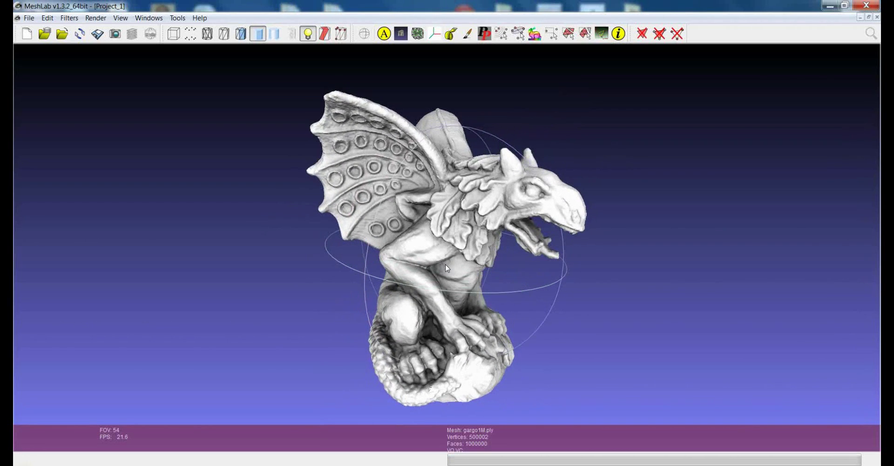